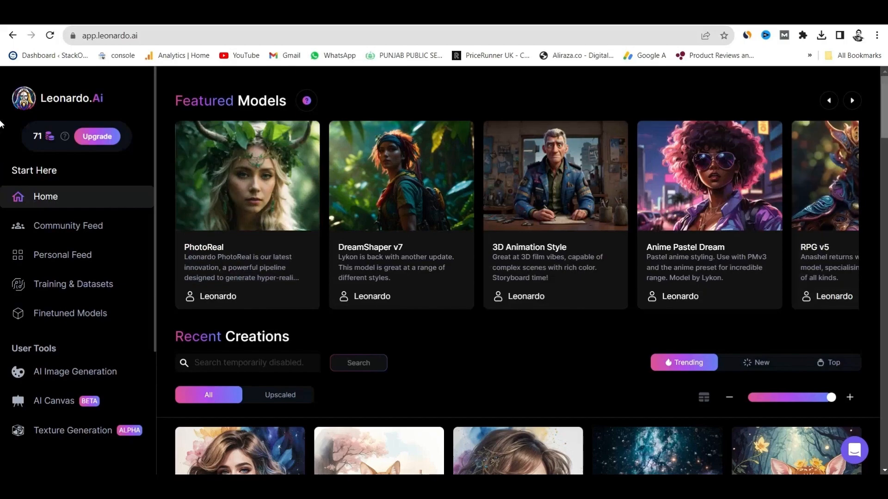
Look over the home page's featured models and recent creations, and open the AI Image Generation tool.
{"action": "left_click_drag", "start_coordinate": [883, 132], "coordinate": [883, 135]}
{"action": "scroll", "coordinate": [402, 277], "scroll_direction": "down", "scroll_amount": 6}
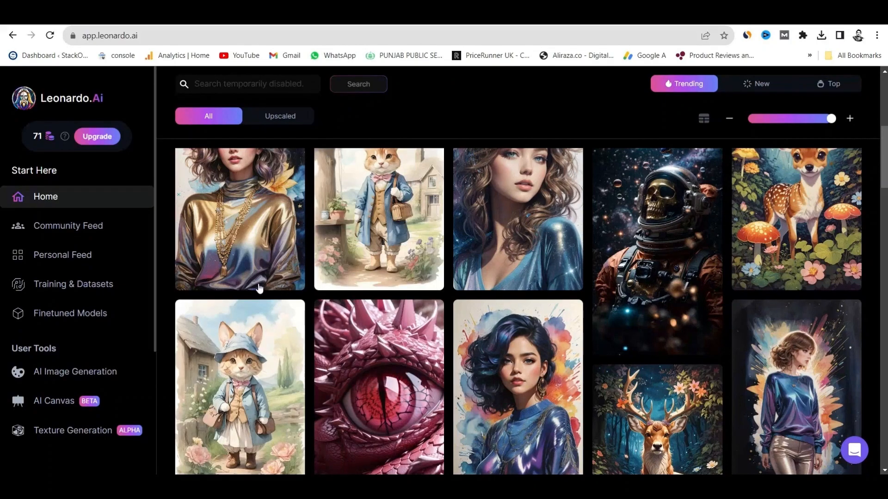
{"action": "left_click_drag", "start_coordinate": [886, 144], "coordinate": [885, 98]}
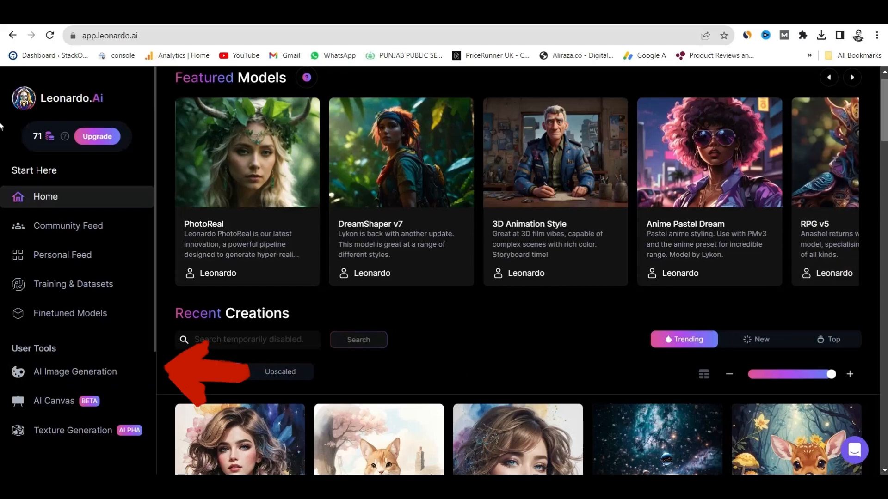
{"action": "scroll", "coordinate": [1, 151], "scroll_direction": "down", "scroll_amount": 4}
{"action": "scroll", "coordinate": [2, 152], "scroll_direction": "up", "scroll_amount": 1}
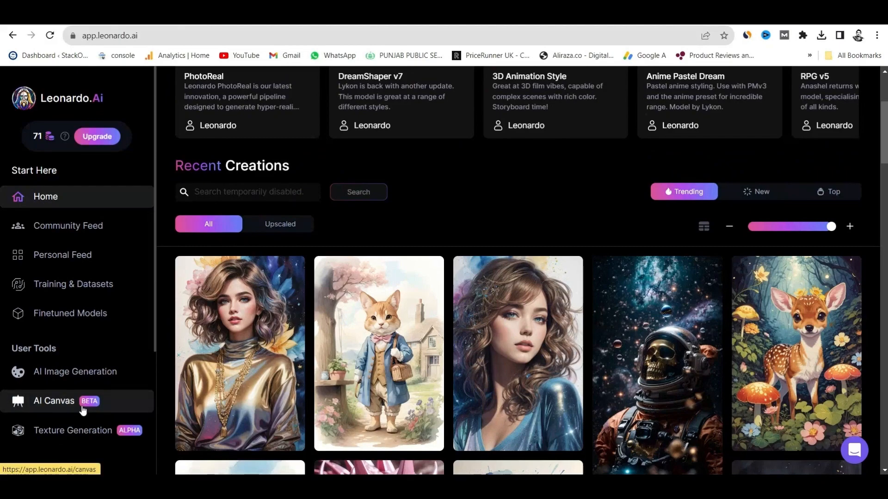
{"action": "left_click", "coordinate": [70, 376]}
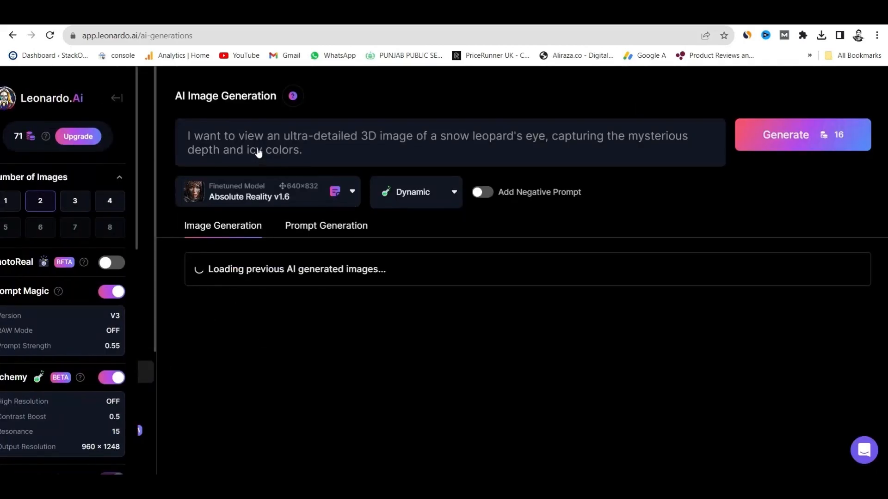
Clear the existing snow leopard prompt from the image generation prompt field.
{"action": "triple_click", "coordinate": [252, 136]}
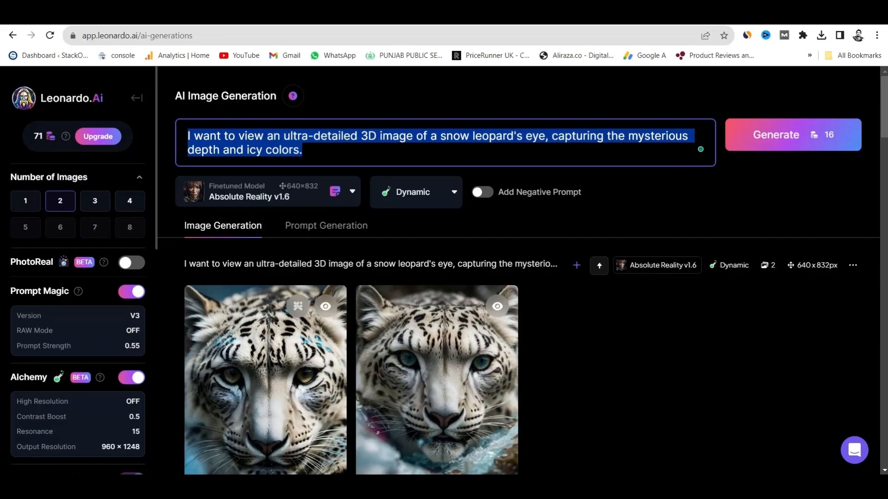
{"action": "left_click", "coordinate": [315, 153]}
{"action": "left_click_drag", "start_coordinate": [316, 151], "coordinate": [188, 137]}
{"action": "key", "text": "BackSpace"}
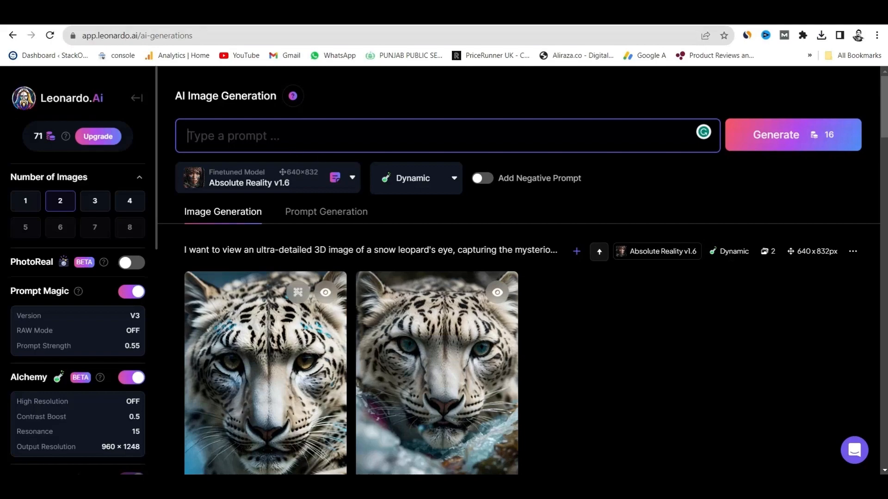
Switch to the ChatGPT conversation and examine the request wording and the list of suggested 3D image prompts.
{"action": "key", "text": "ctrl+shift+Tab"}
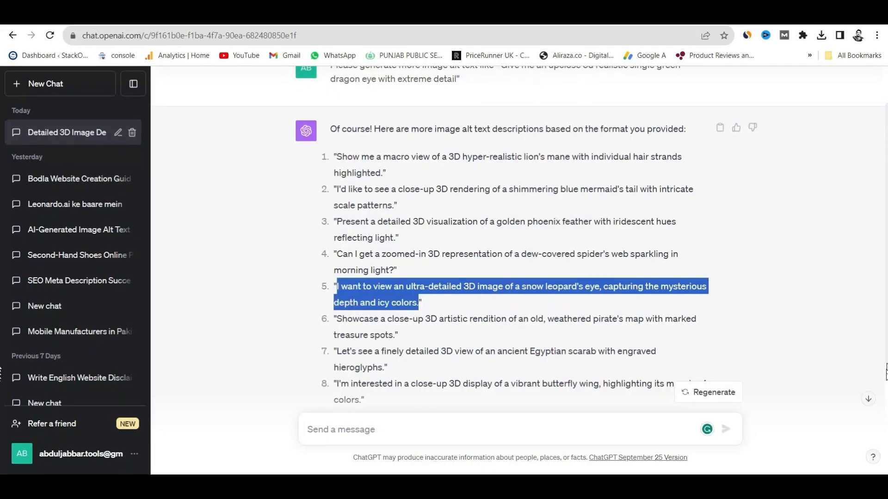
{"action": "scroll", "coordinate": [1, 296], "scroll_direction": "up", "scroll_amount": 1}
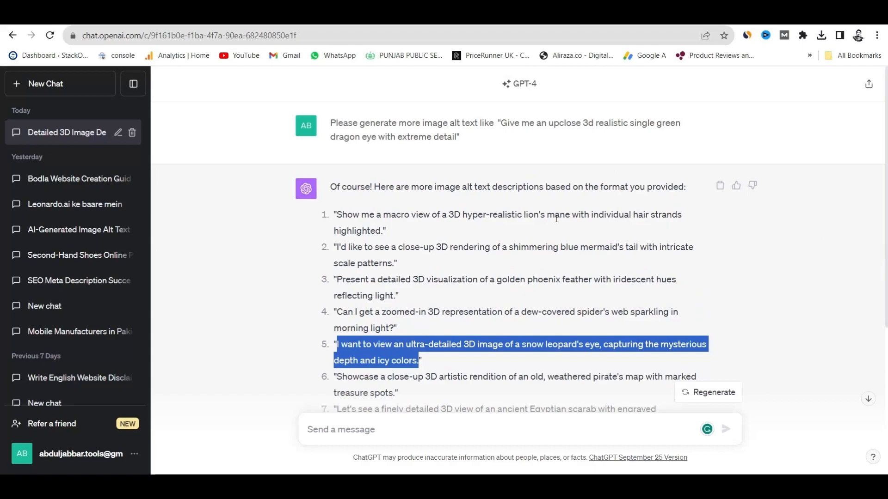
{"action": "left_click_drag", "start_coordinate": [334, 122], "coordinate": [502, 121]}
{"action": "left_click", "coordinate": [453, 140]}
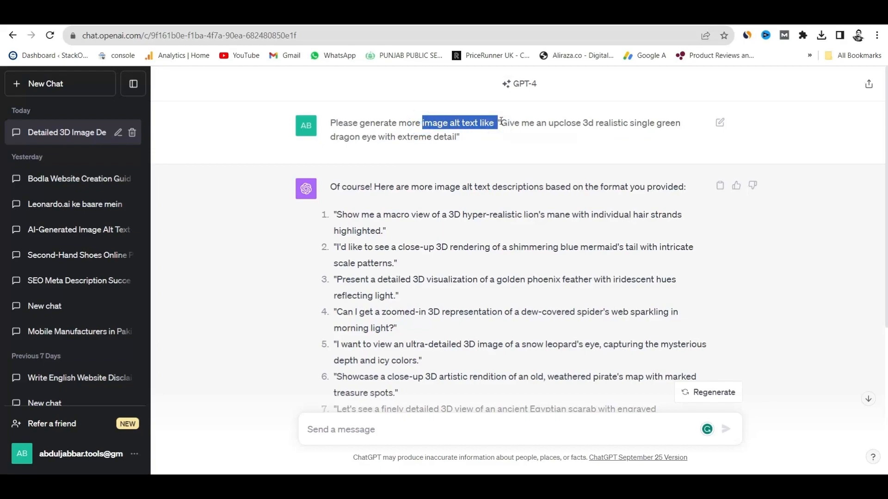
{"action": "left_click", "coordinate": [501, 121]}
{"action": "left_click_drag", "start_coordinate": [339, 214], "coordinate": [387, 233]}
{"action": "left_click_drag", "start_coordinate": [336, 249], "coordinate": [394, 265]}
{"action": "left_click_drag", "start_coordinate": [337, 280], "coordinate": [395, 296]}
{"action": "scroll", "coordinate": [797, 251], "scroll_direction": "down", "scroll_amount": 2}
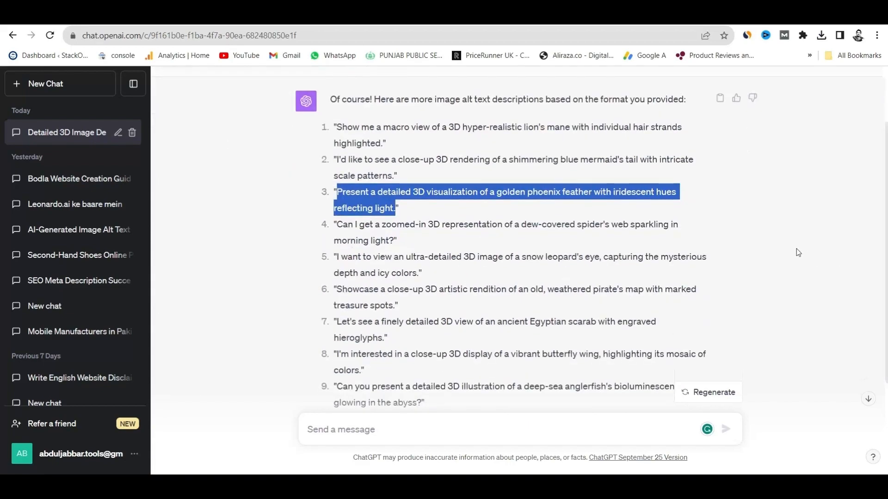
{"action": "scroll", "coordinate": [883, 152], "scroll_direction": "up", "scroll_amount": 2}
{"action": "left_click_drag", "start_coordinate": [500, 124], "coordinate": [506, 138]}
{"action": "left_click", "coordinate": [778, 208]}
{"action": "scroll", "coordinate": [779, 207], "scroll_direction": "down", "scroll_amount": 1}
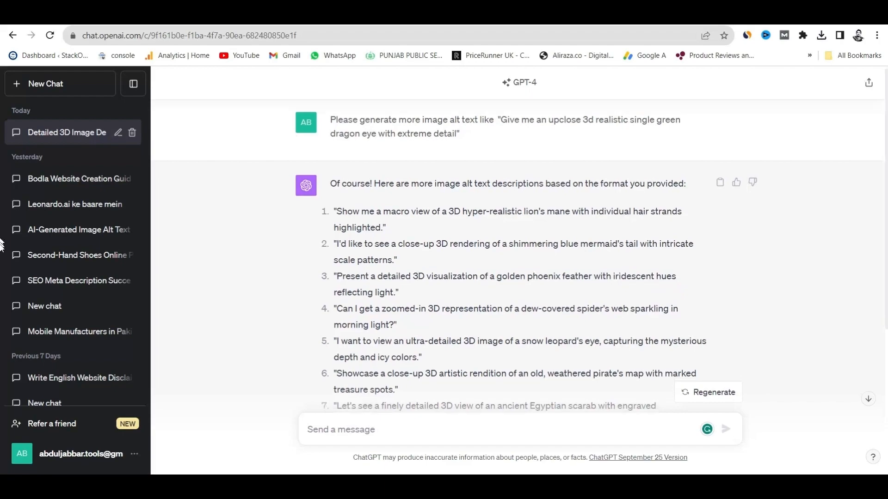
{"action": "scroll", "coordinate": [508, 286], "scroll_direction": "down", "scroll_amount": 1}
{"action": "left_click_drag", "start_coordinate": [338, 261], "coordinate": [387, 283]}
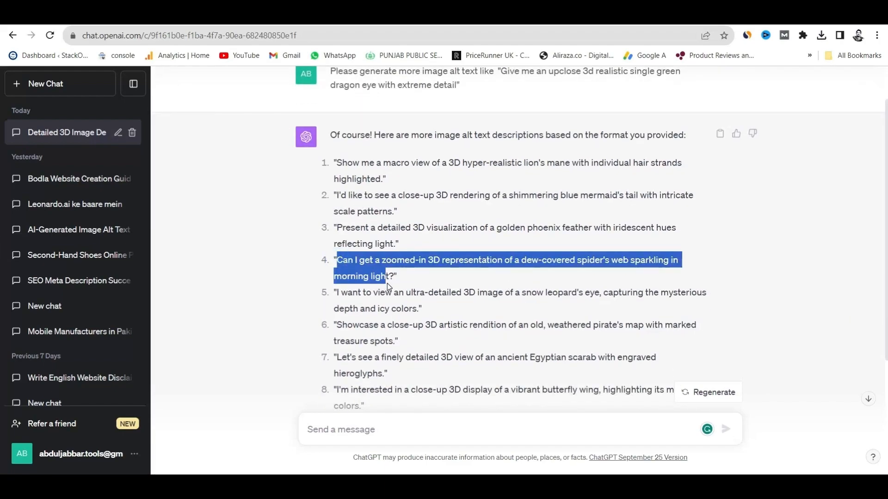
{"action": "left_click", "coordinate": [408, 287]}
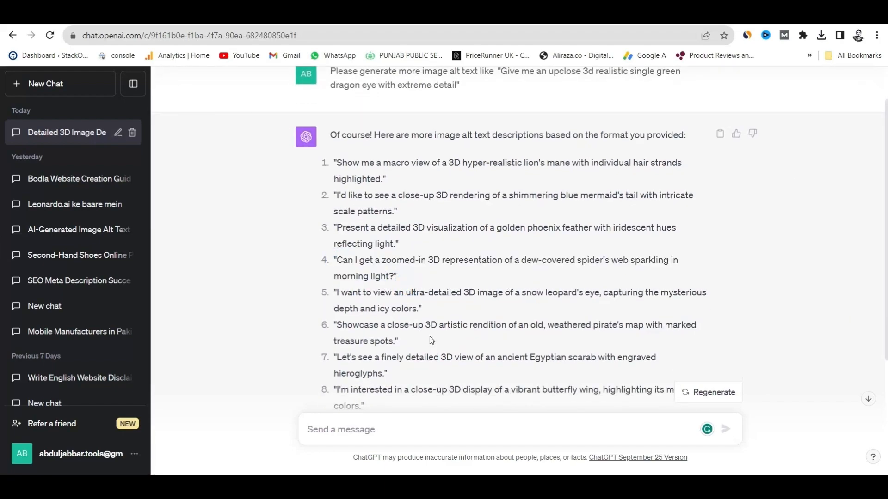
Copy the seventh suggested prompt, about the ancient Egyptian scarab with engraved hieroglyphs, and switch back to Leonardo.Ai.
{"action": "mouse_move", "coordinate": [337, 357]}
{"action": "left_mouse_down"}
{"action": "mouse_move", "coordinate": [389, 374]}
{"action": "mouse_move", "coordinate": [340, 359]}
{"action": "left_mouse_up"}
{"action": "left_click", "coordinate": [383, 376]}
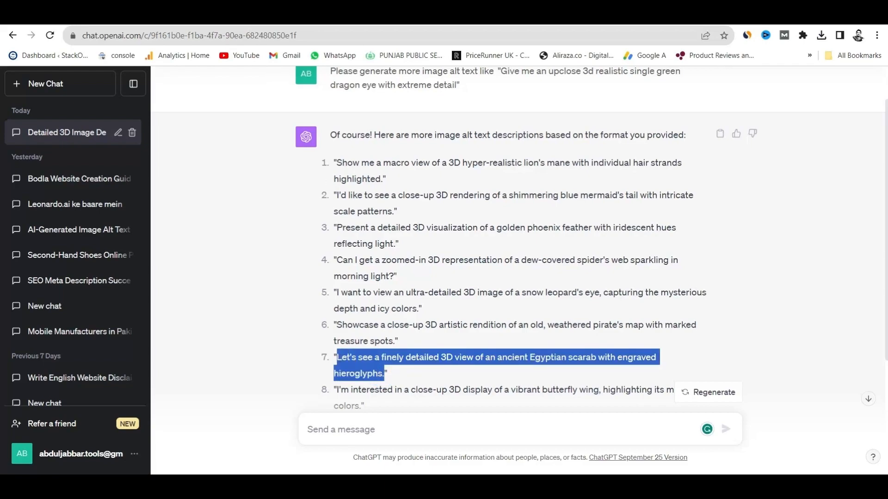
{"action": "key", "text": "ctrl+Tab"}
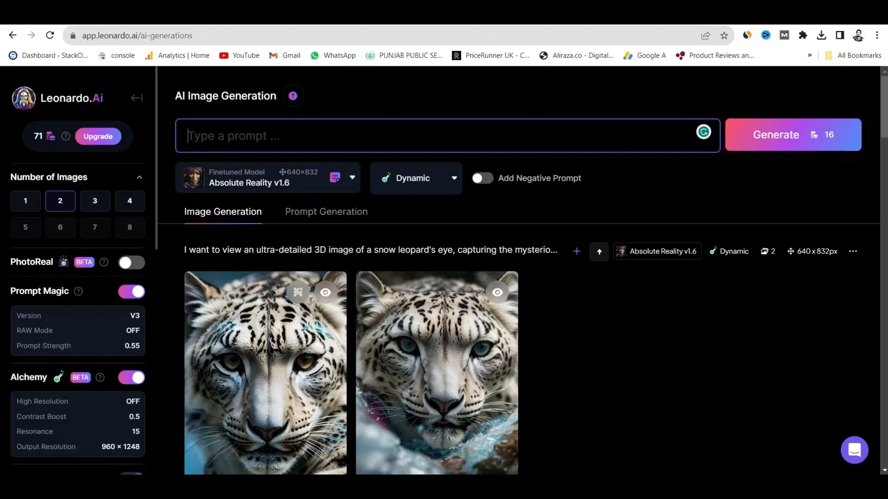
Set the number of images to 4 and enter the prompt "Let's see a finely detailed 3D view of an ancient Egyptian scarab with engraved hieroglyphs.".
{"action": "left_click", "coordinate": [107, 202]}
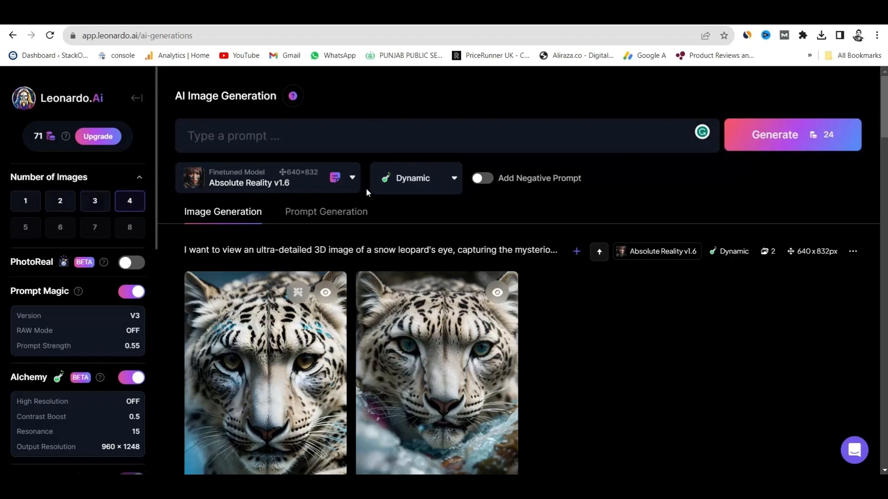
{"action": "left_click", "coordinate": [256, 140]}
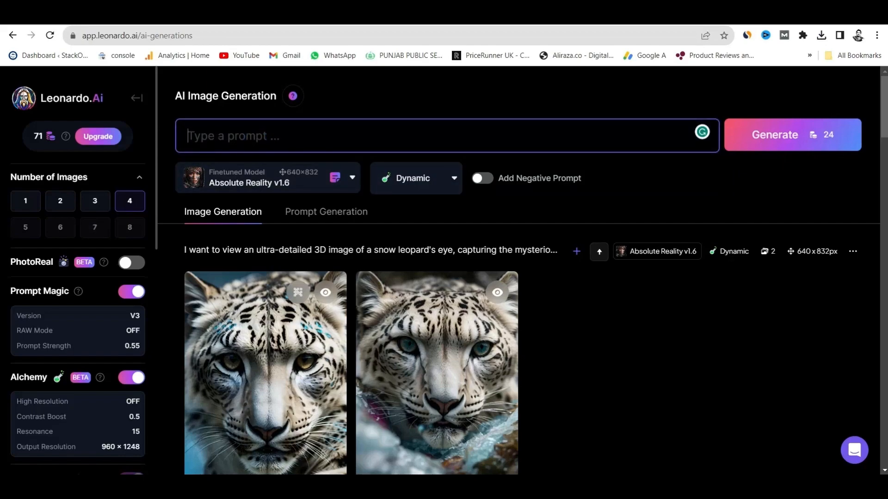
{"action": "type", "text": "Let's see a finely detailed 3D view of an ancient Egyptian scarab with engraved hieroglyphs."}
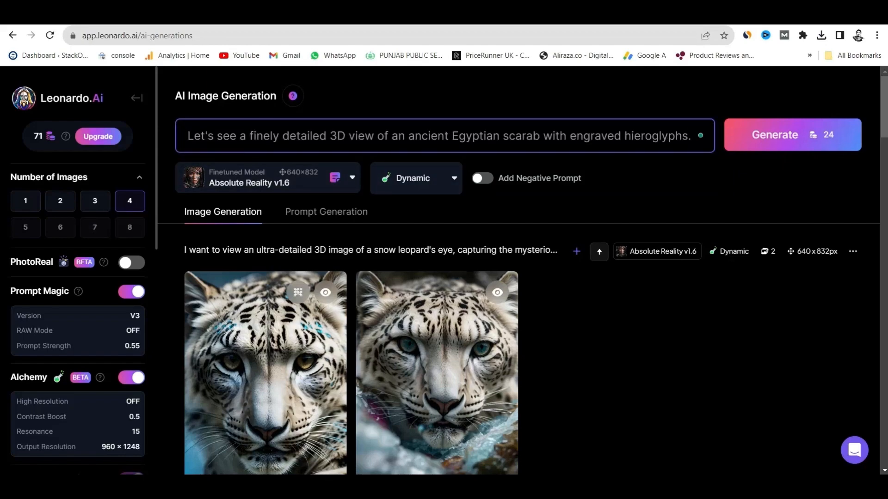
{"action": "triple_click", "coordinate": [463, 137]}
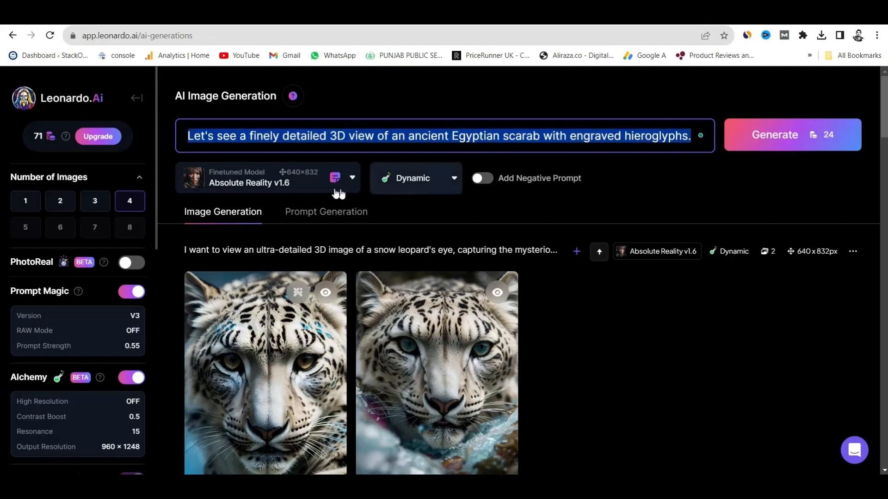
Examine the available finetuned models and browse the featured models on the Leonardo.Ai home page.
{"action": "left_click", "coordinate": [298, 190]}
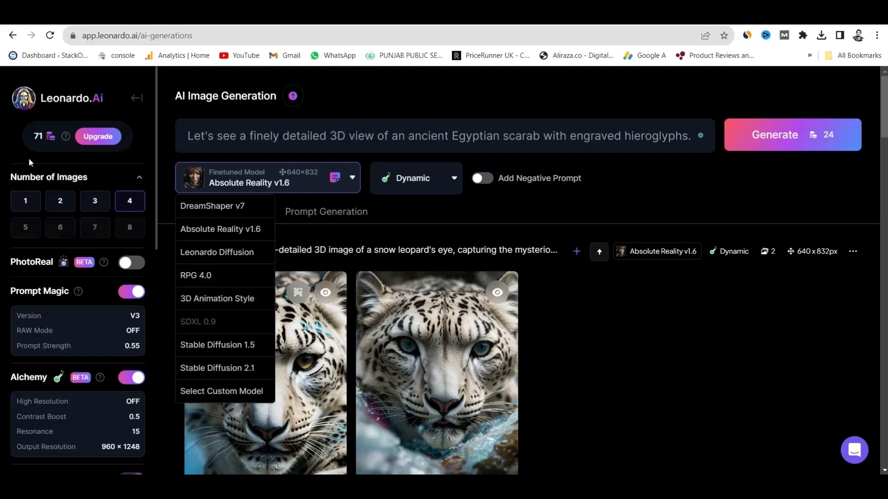
{"action": "left_click", "coordinate": [64, 100]}
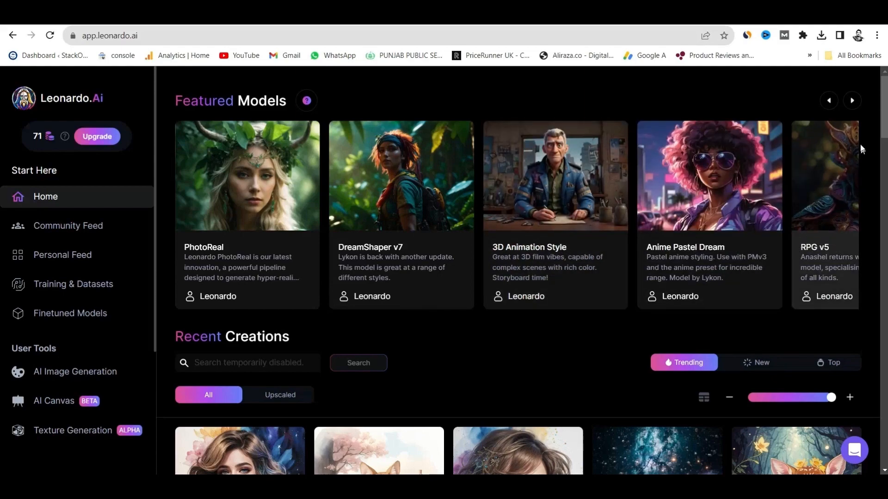
{"action": "left_click", "coordinate": [852, 101]}
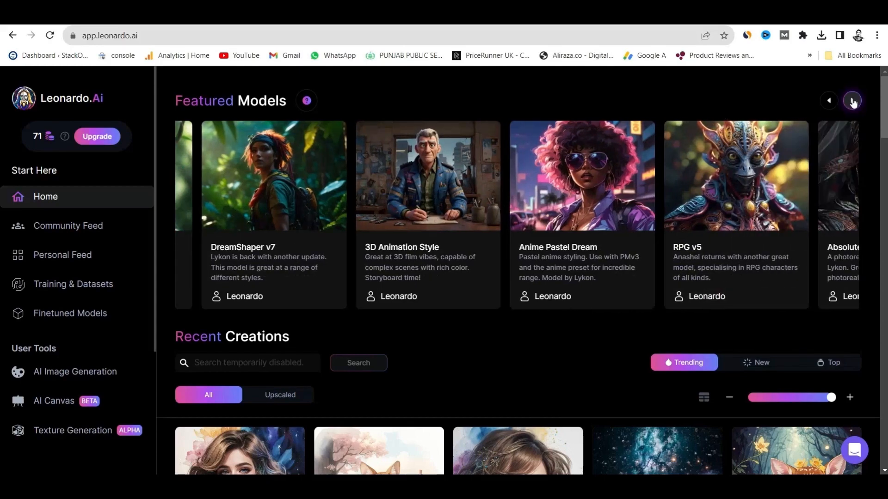
{"action": "left_click", "coordinate": [852, 101]}
{"action": "left_click", "coordinate": [852, 101]}
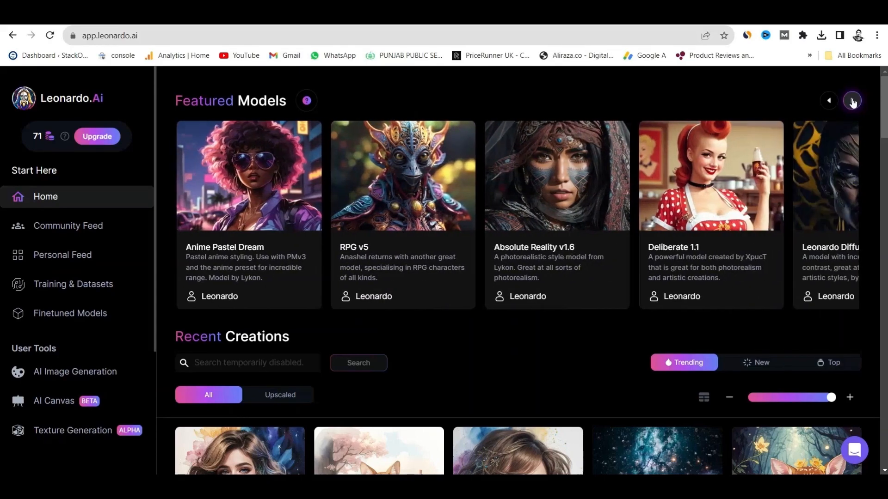
{"action": "left_click", "coordinate": [829, 101]}
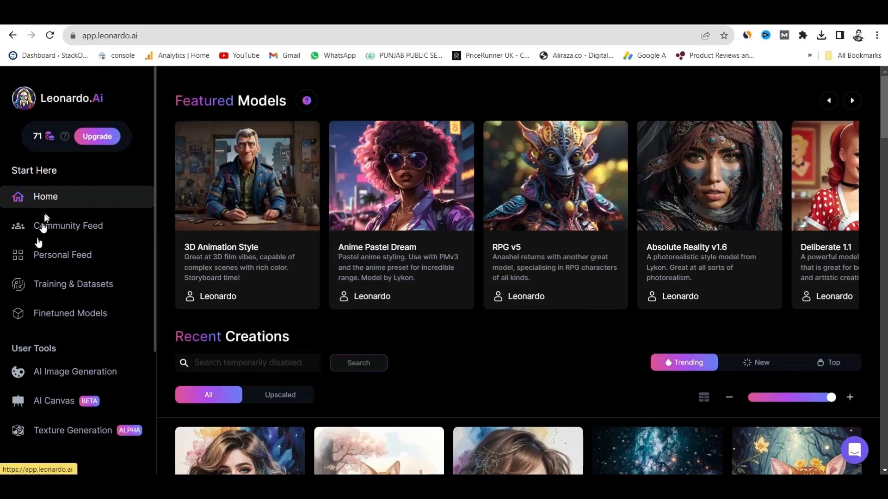
Return to AI Image Generation and generate the four scarab images with the Absolute Reality v1.6 model and Dynamic style.
{"action": "left_click", "coordinate": [62, 375]}
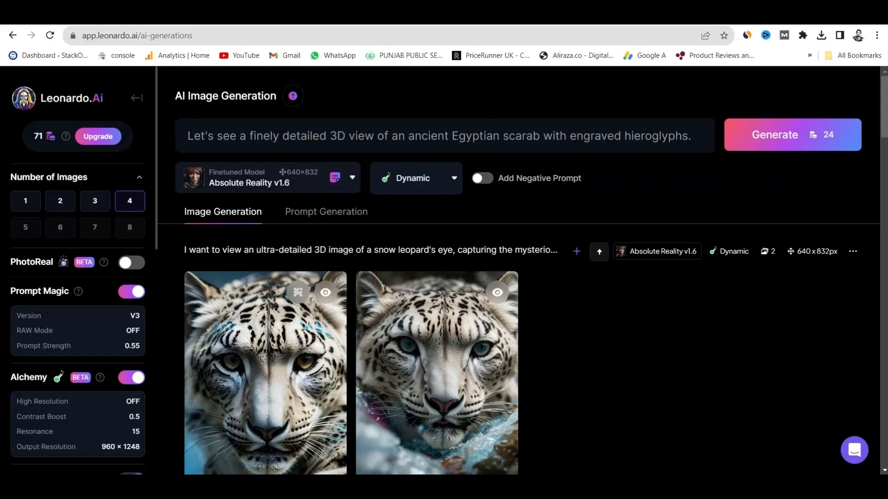
{"action": "triple_click", "coordinate": [456, 139]}
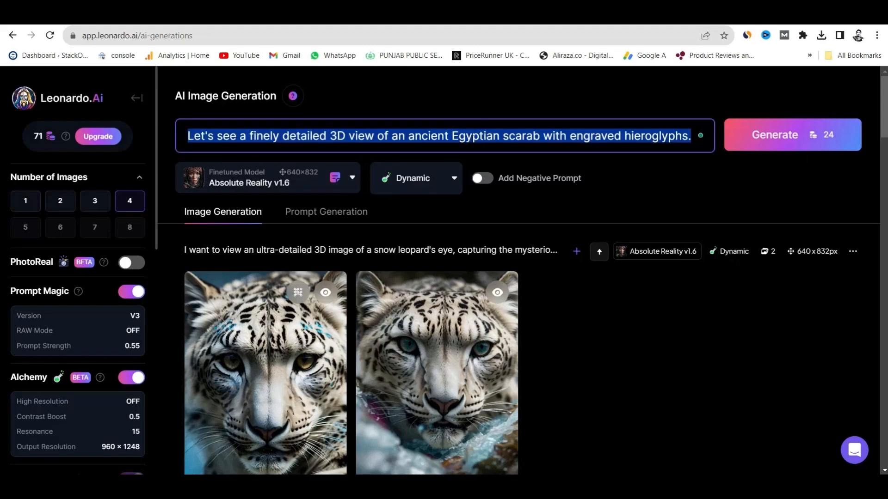
{"action": "left_click", "coordinate": [769, 145]}
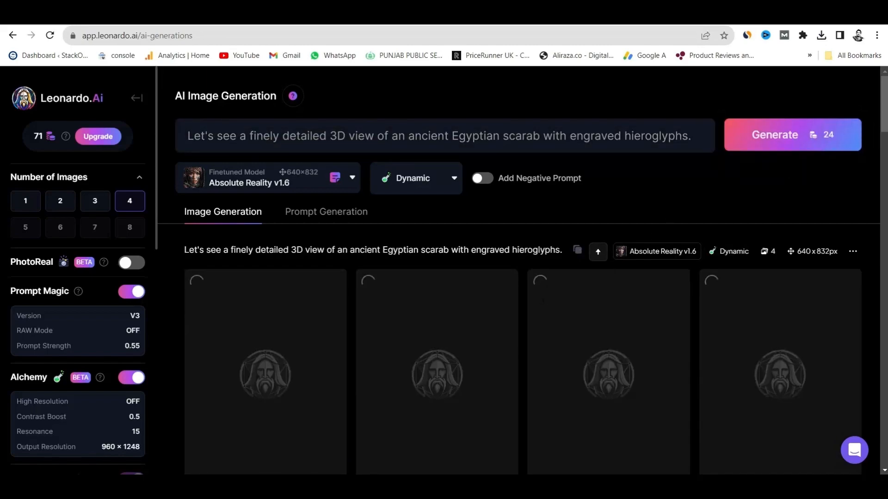
{"action": "mouse_move", "coordinate": [886, 122]}
{"action": "left_mouse_down"}
{"action": "mouse_move", "coordinate": [886, 138]}
{"action": "mouse_move", "coordinate": [886, 126]}
{"action": "left_mouse_up"}
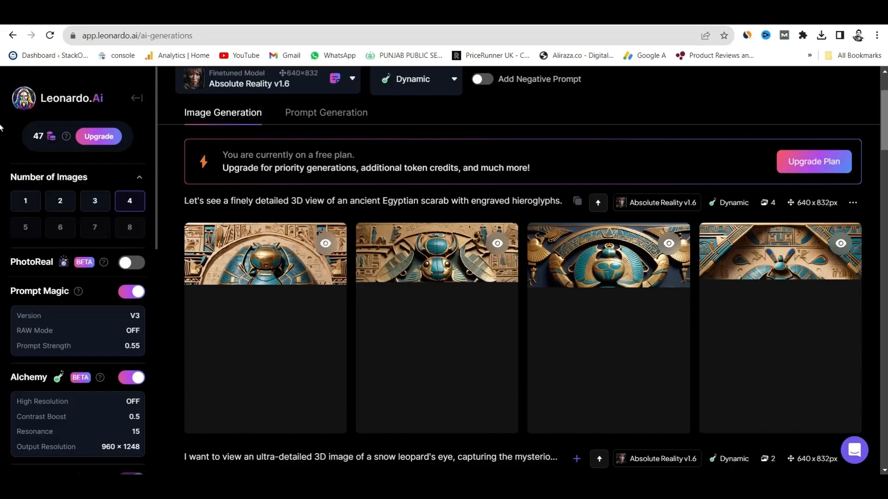
Apply Alchemy Smooth Upscale to the first generated scarab image and download it.
{"action": "mouse_move", "coordinate": [588, 254]}
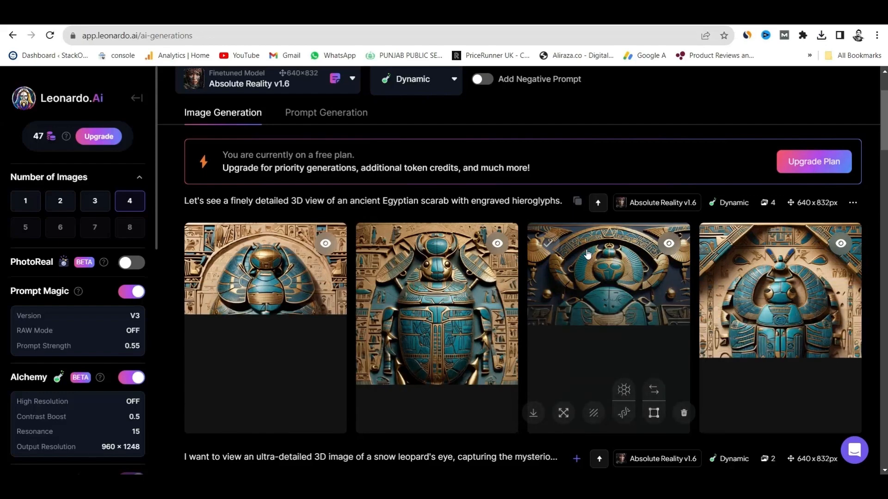
{"action": "mouse_move", "coordinate": [752, 302]}
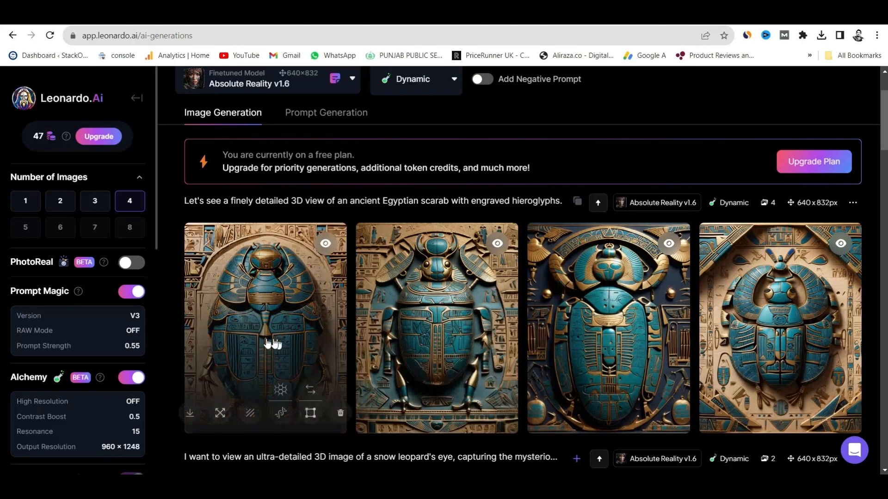
{"action": "left_click", "coordinate": [250, 328]}
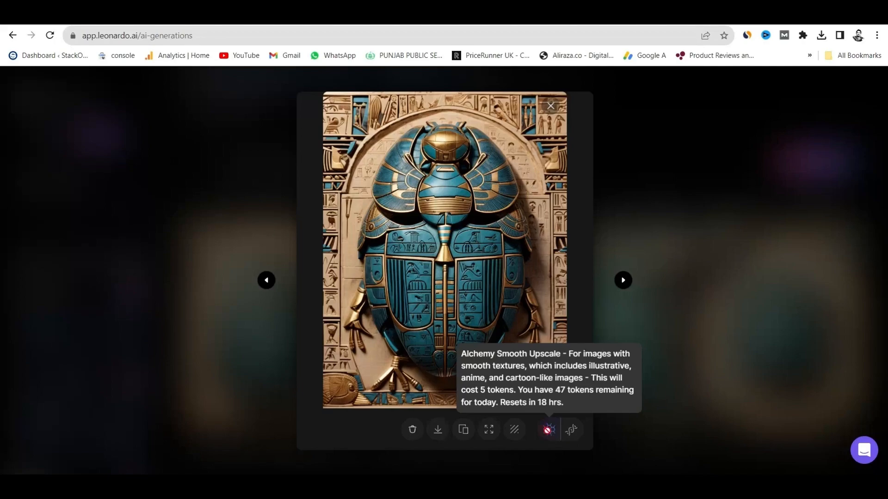
{"action": "left_click", "coordinate": [549, 430]}
{"action": "key", "text": "Escape"}
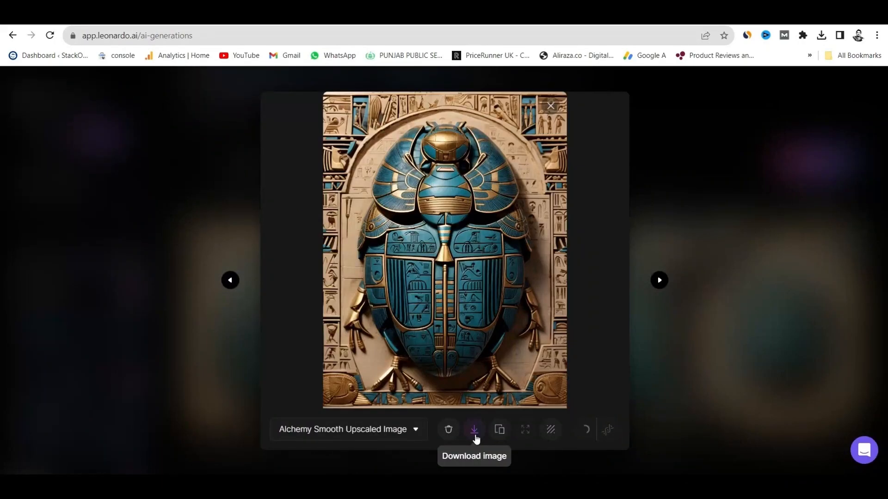
{"action": "left_click", "coordinate": [475, 436]}
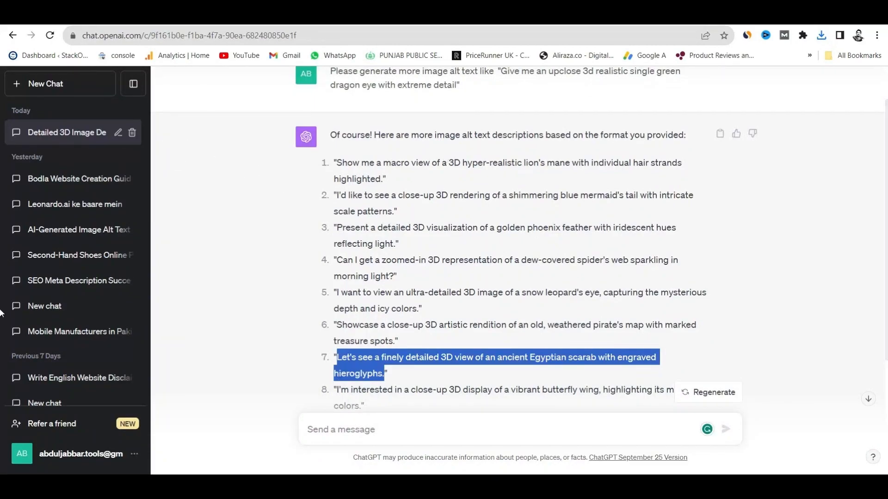
Examine the ChatGPT request for more image alt text, its dragon eye example, and the list of generated 3D prompts.
{"action": "scroll", "coordinate": [1, 305], "scroll_direction": "up", "scroll_amount": 1}
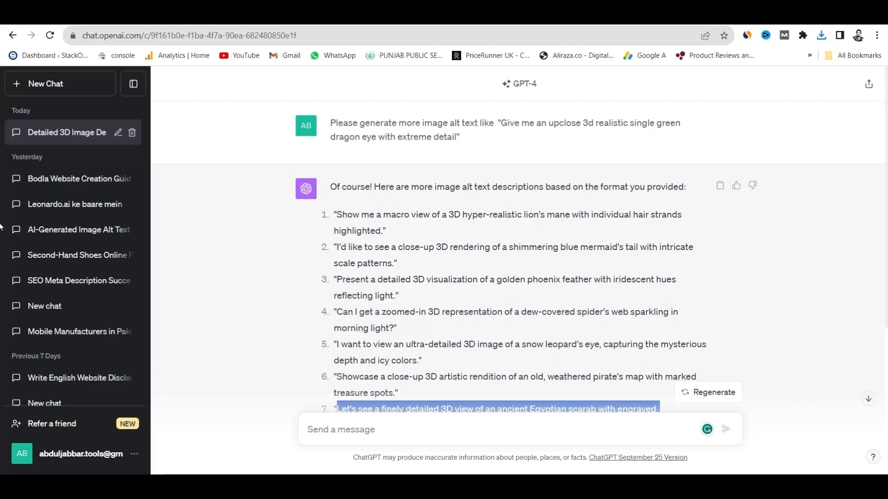
{"action": "scroll", "coordinate": [1, 278], "scroll_direction": "down", "scroll_amount": 4}
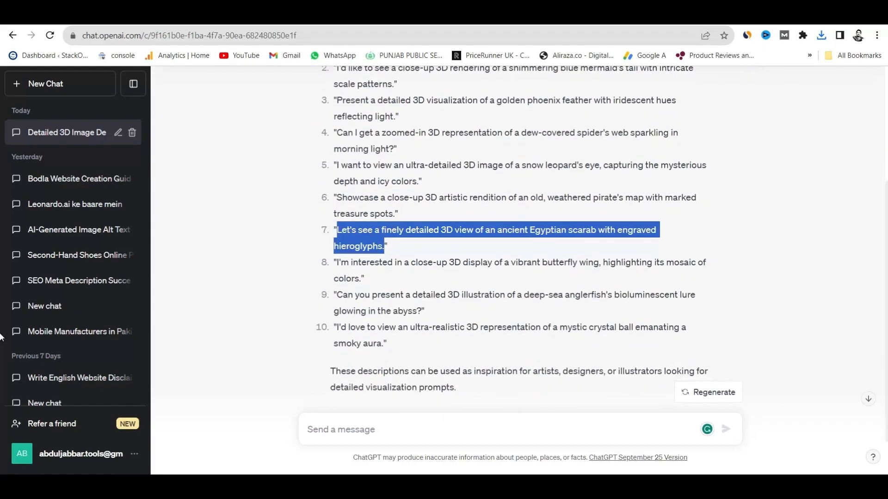
{"action": "scroll", "coordinate": [430, 120], "scroll_direction": "up", "scroll_amount": 4}
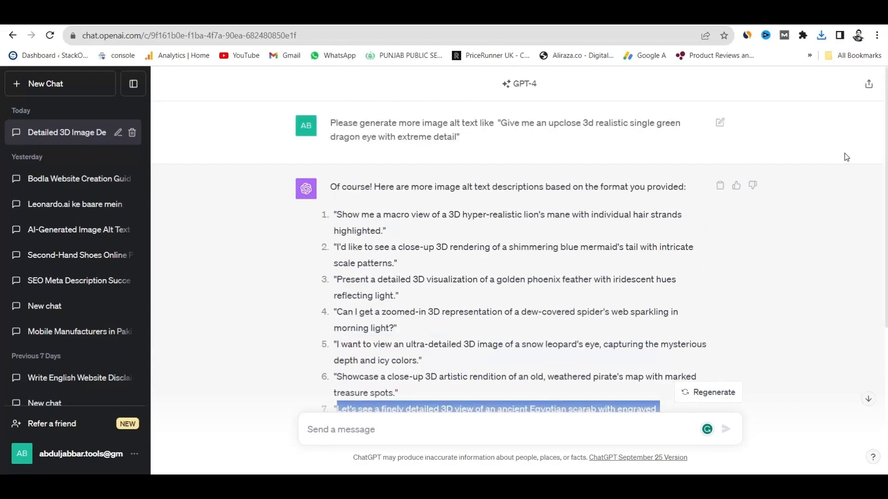
{"action": "left_click_drag", "start_coordinate": [330, 123], "coordinate": [645, 139]}
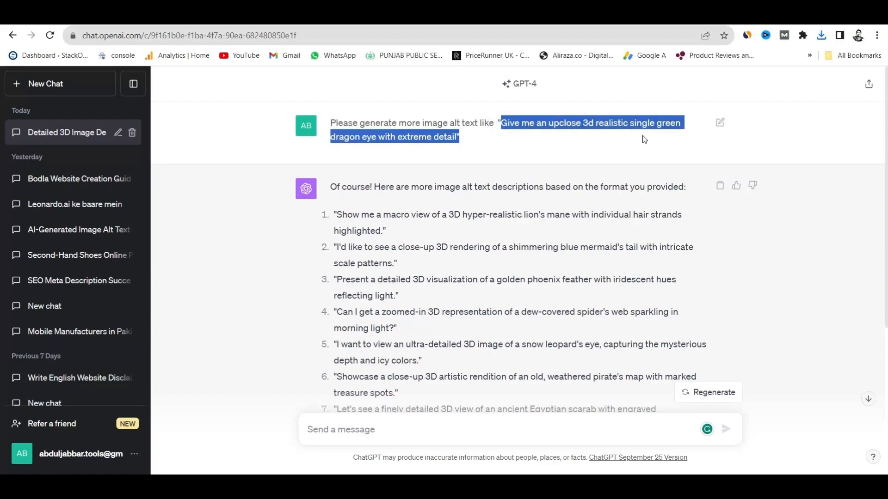
{"action": "left_click", "coordinate": [459, 139]}
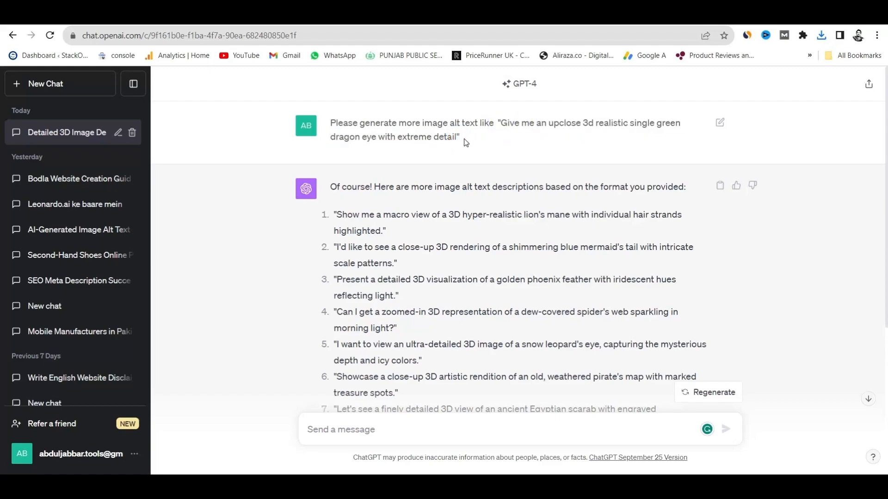
{"action": "left_click_drag", "start_coordinate": [460, 138], "coordinate": [501, 123]}
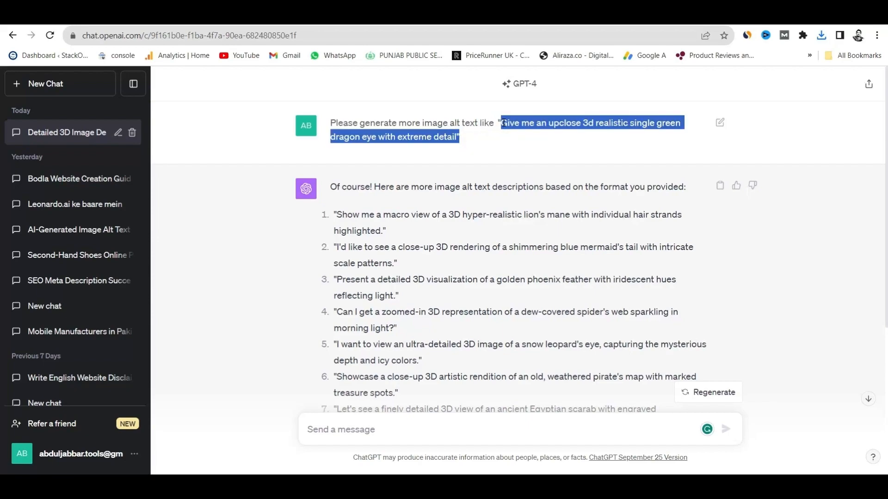
{"action": "left_click_drag", "start_coordinate": [335, 213], "coordinate": [375, 231]}
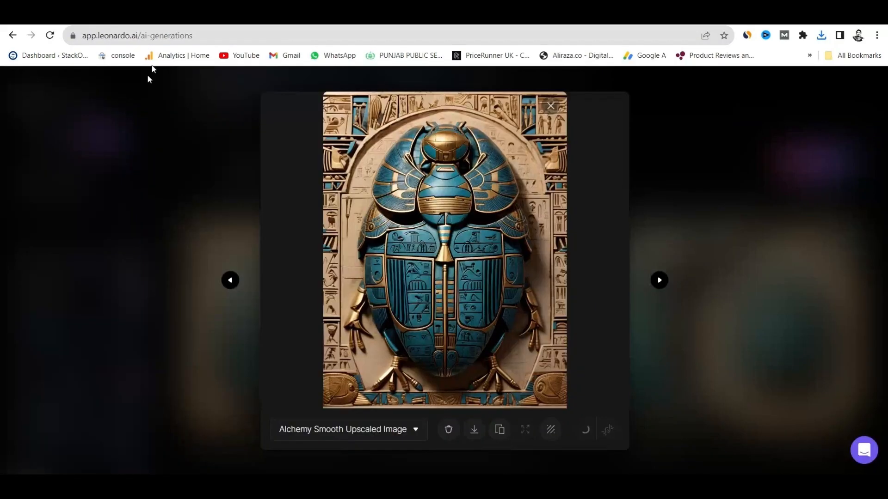
Return to Leonardo.Ai, close the upscaled scarab image and choose 3D Animation Style as the finetuned model.
{"action": "left_click", "coordinate": [209, 162]}
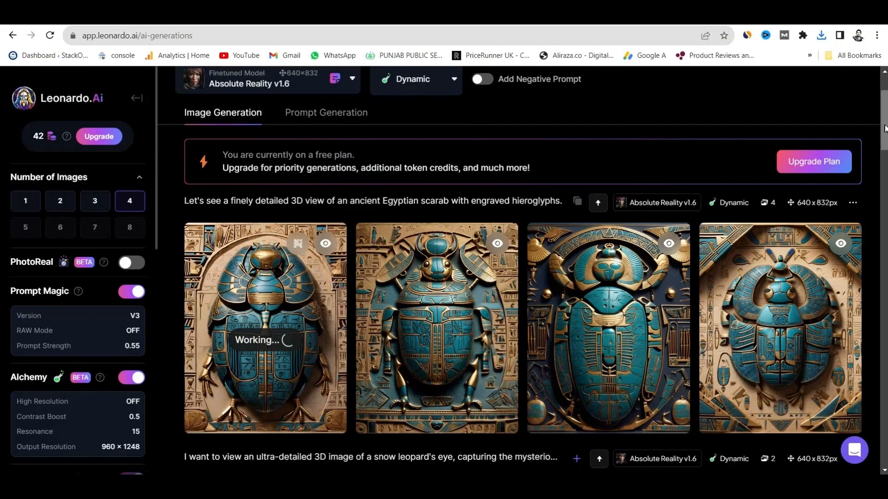
{"action": "scroll", "coordinate": [854, 73], "scroll_direction": "up", "scroll_amount": 2}
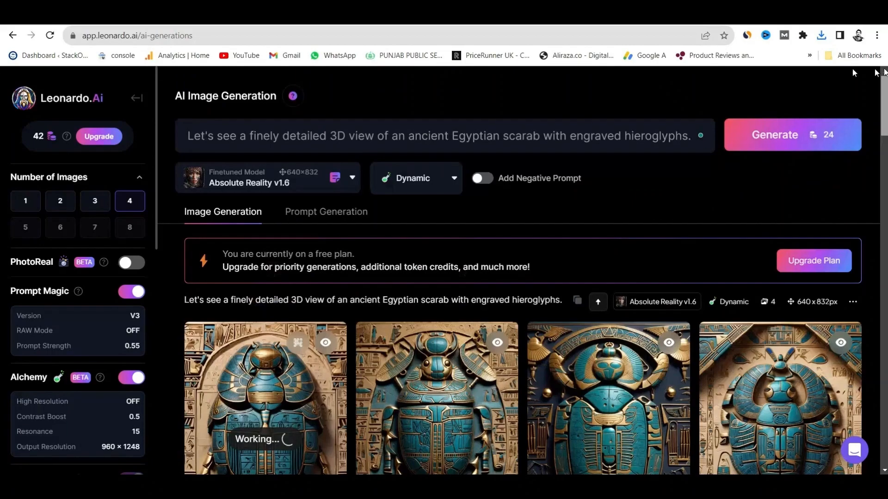
{"action": "left_click", "coordinate": [306, 184]}
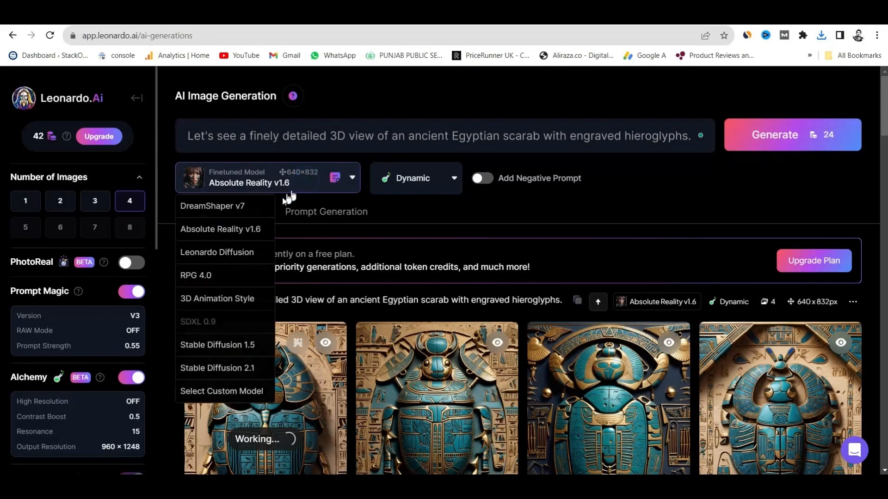
{"action": "left_click", "coordinate": [225, 299]}
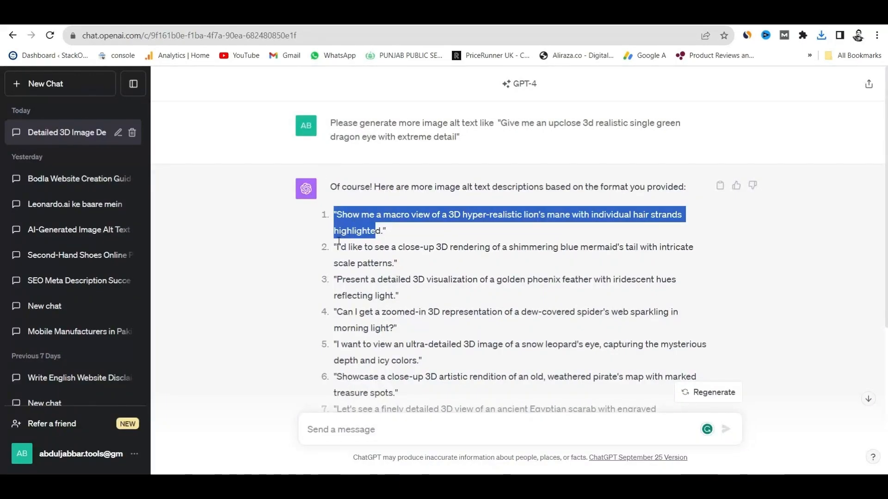
In ChatGPT, copy the tenth prompt, "I'd love to view an ultra-realistic 3D representation of a mystic crystal ball emanating a smoky aura".
{"action": "left_click_drag", "start_coordinate": [337, 247], "coordinate": [394, 263]}
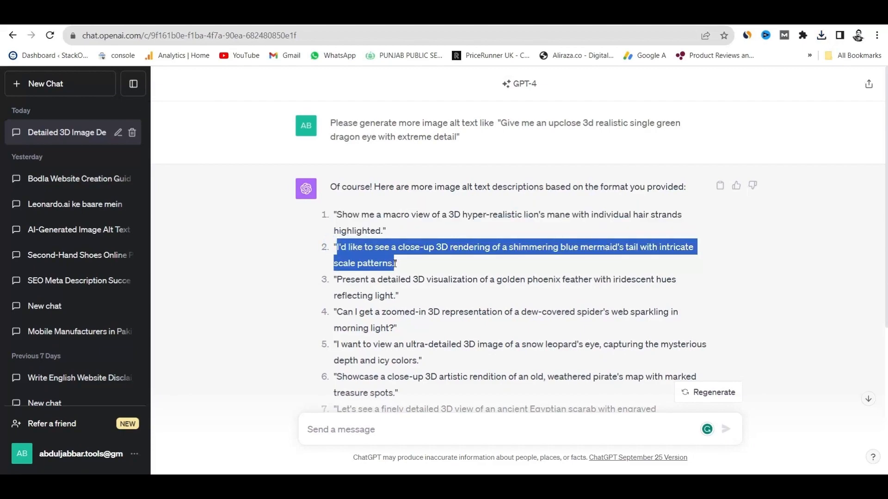
{"action": "left_click", "coordinate": [395, 263]}
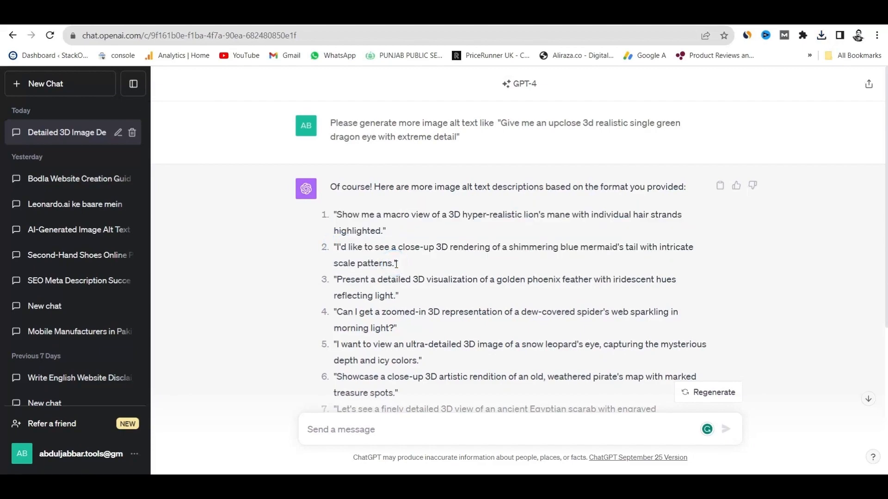
{"action": "scroll", "coordinate": [408, 265], "scroll_direction": "down", "scroll_amount": 5}
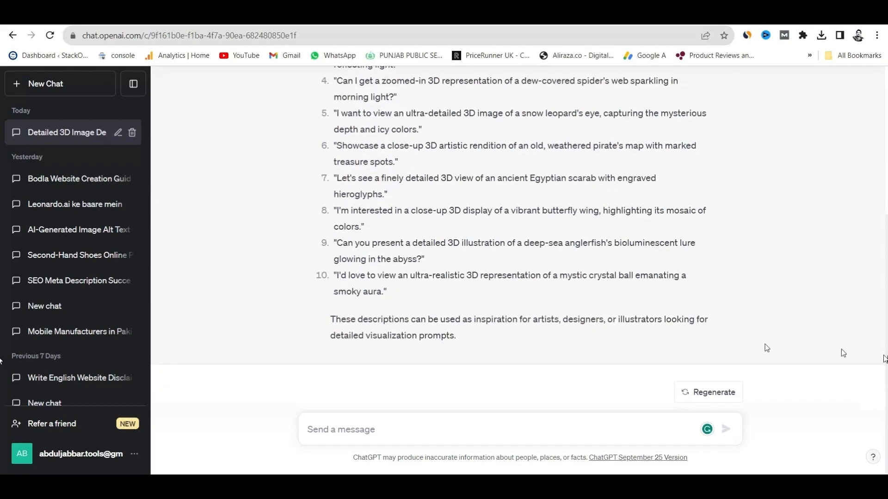
{"action": "left_click_drag", "start_coordinate": [384, 293], "coordinate": [337, 277]}
{"action": "key", "text": "ctrl+c"}
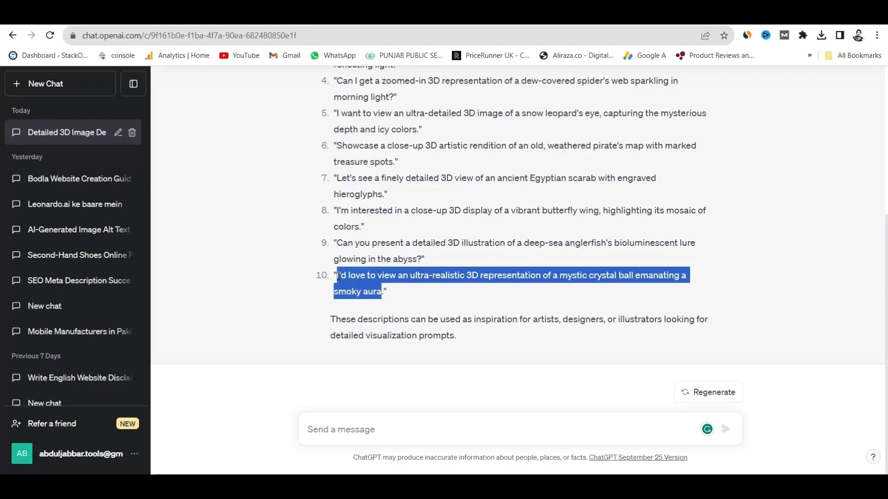
Replace the scarab prompt in Leonardo.Ai with the copied crystal ball prompt, set the number of images to 2 and generate them.
{"action": "key", "text": "ctrl+Tab"}
{"action": "triple_click", "coordinate": [317, 134]}
{"action": "key", "text": "ctrl+v"}
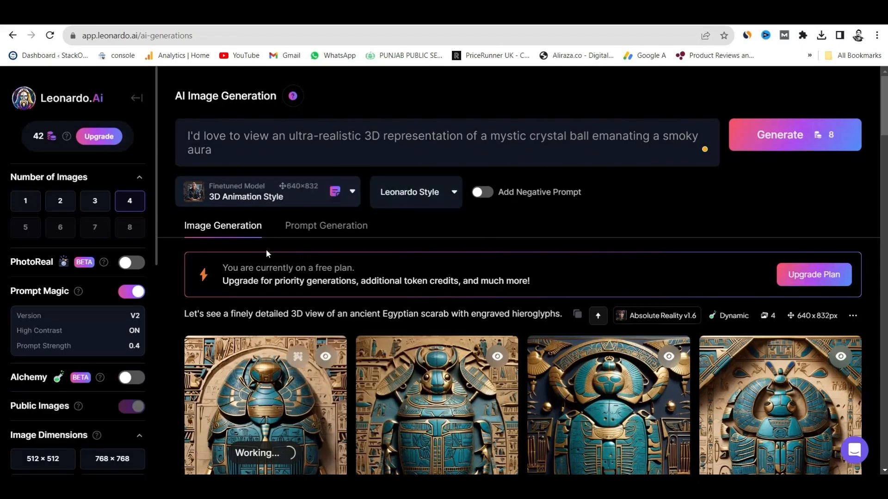
{"action": "left_click", "coordinate": [68, 203]}
{"action": "left_click", "coordinate": [773, 137]}
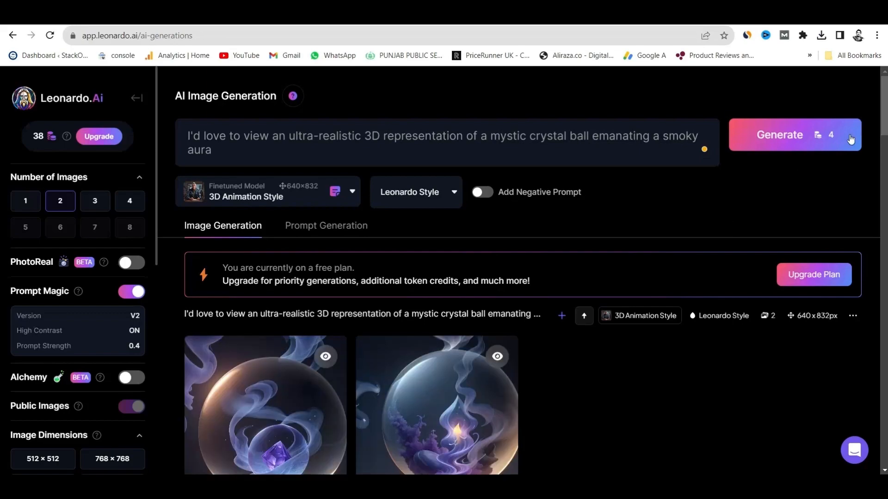
Apply HD Smooth Upscaler to the second crystal ball image, download it, view the downloaded file and close the image views.
{"action": "scroll", "coordinate": [720, 201], "scroll_direction": "down", "scroll_amount": 3}
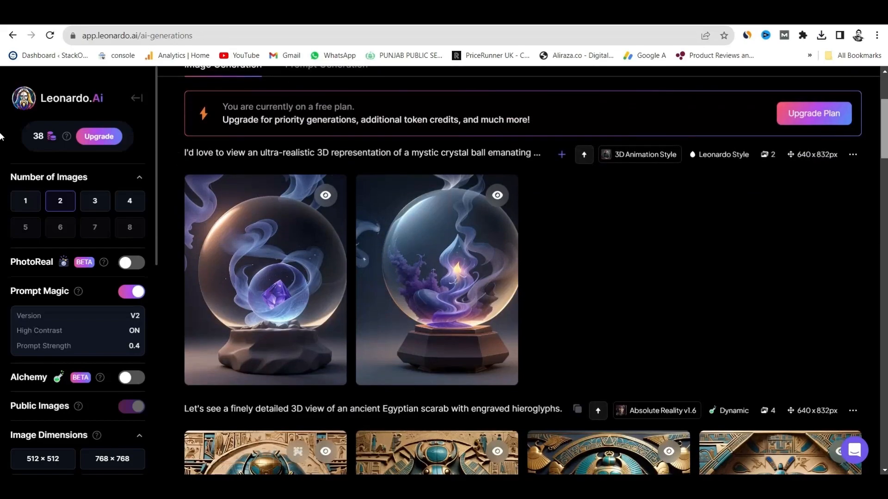
{"action": "left_click", "coordinate": [453, 270]}
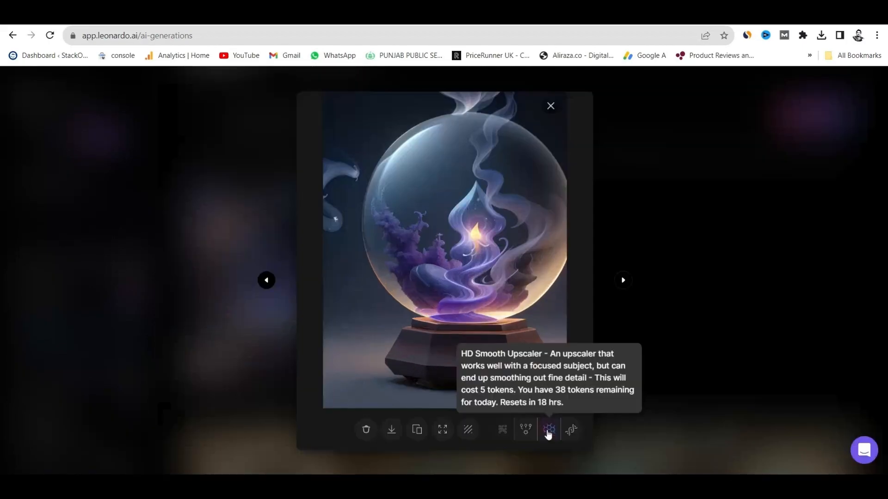
{"action": "left_click", "coordinate": [548, 430]}
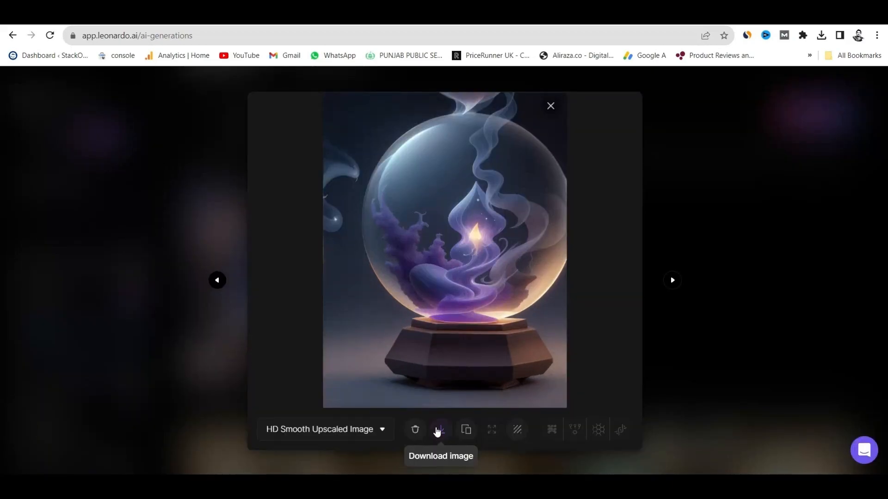
{"action": "left_click", "coordinate": [438, 431]}
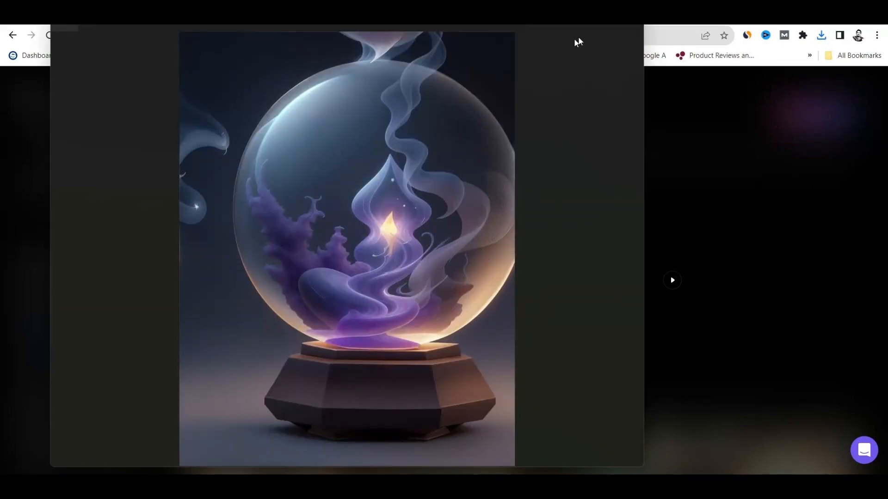
{"action": "key", "text": "alt+F4"}
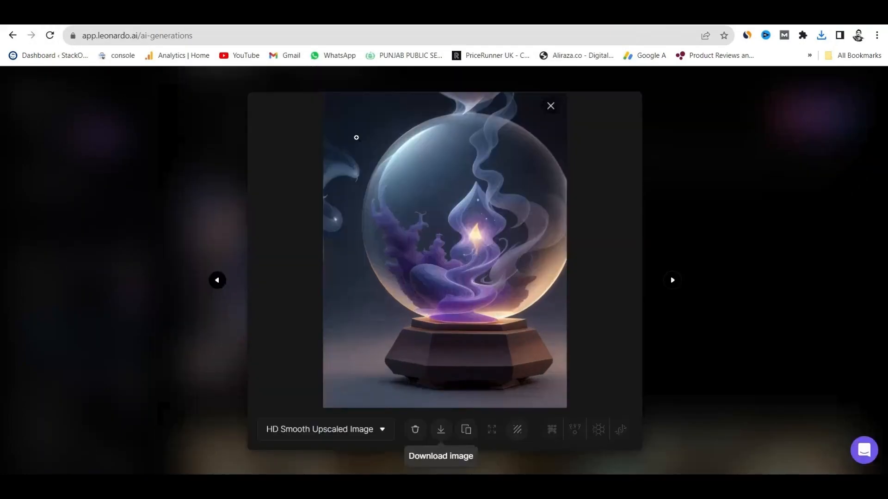
{"action": "left_click", "coordinate": [550, 110]}
Revisit the ChatGPT prompt list, review the Leonardo.Ai generation settings down to Image Prompt, and return to the home page.
{"action": "left_click", "coordinate": [74, 21]}
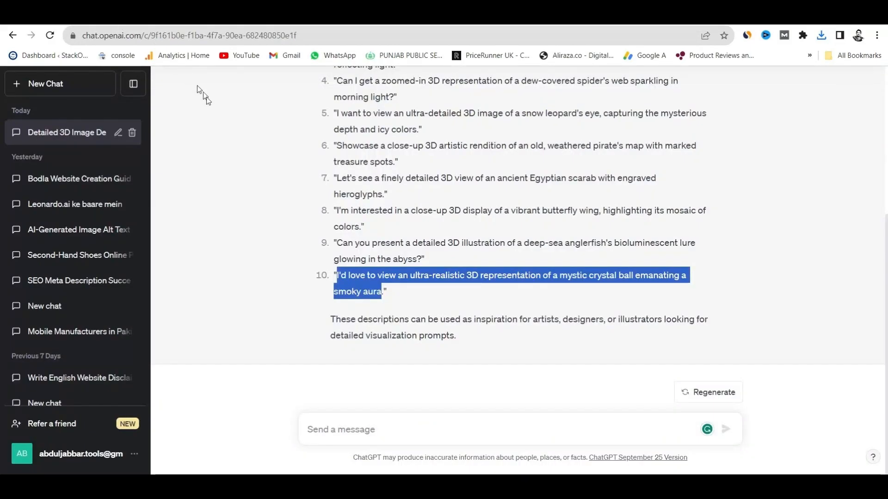
{"action": "key", "text": "ctrl+Tab"}
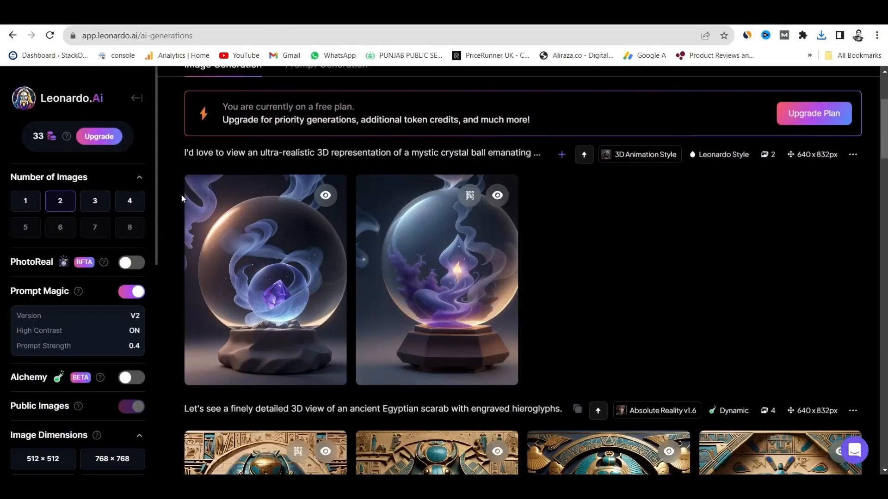
{"action": "mouse_move", "coordinate": [243, 277]}
{"action": "scroll", "coordinate": [156, 252], "scroll_direction": "down", "scroll_amount": 4}
{"action": "scroll", "coordinate": [158, 368], "scroll_direction": "down", "scroll_amount": 3}
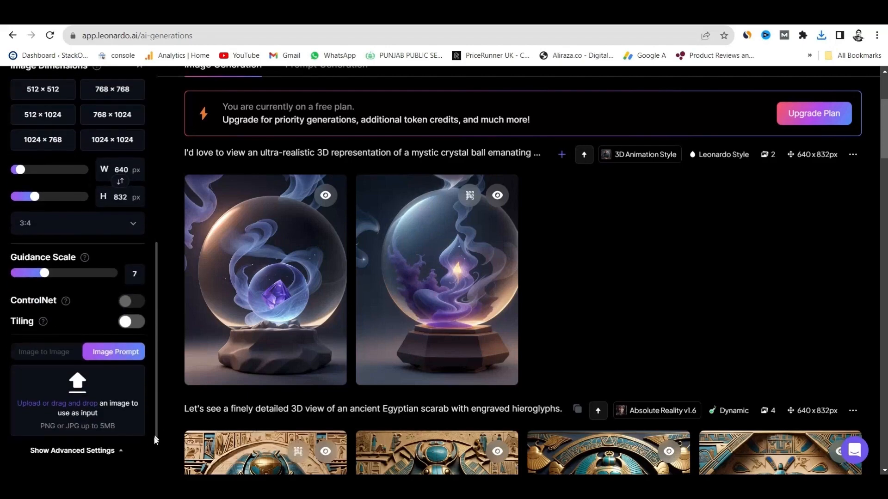
{"action": "scroll", "coordinate": [150, 254], "scroll_direction": "up", "scroll_amount": 8}
{"action": "left_click", "coordinate": [77, 105]}
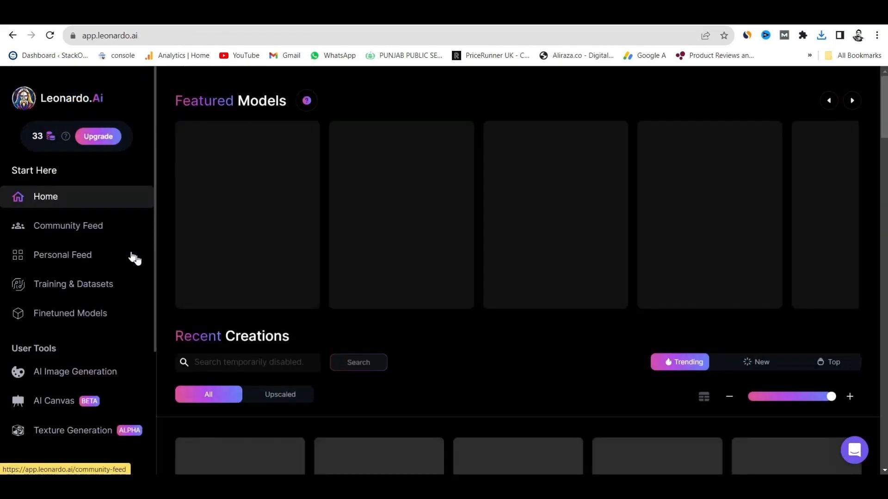